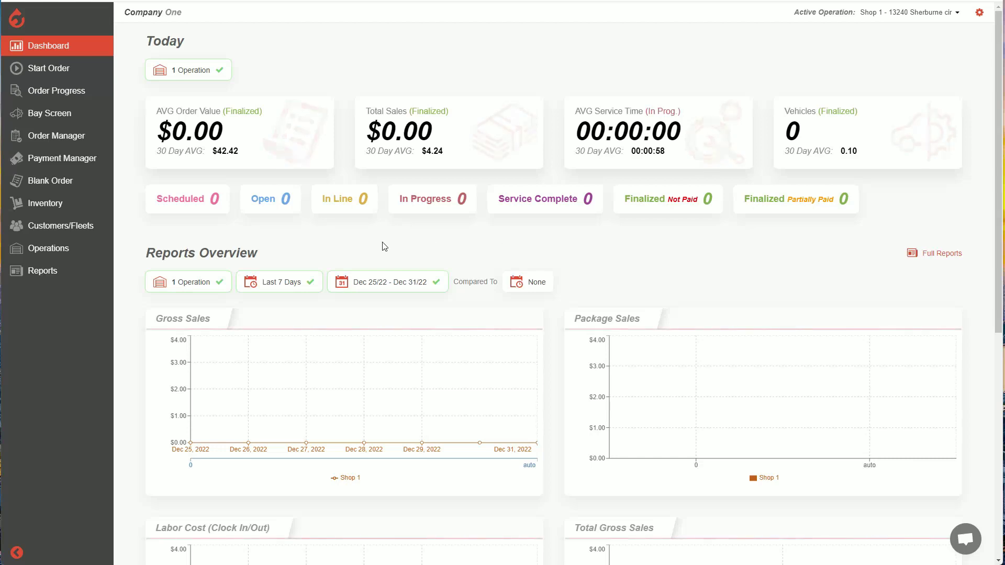
Go to Operations and open Operation Settings for Shop 1 to view its details.
left_click(79, 250)
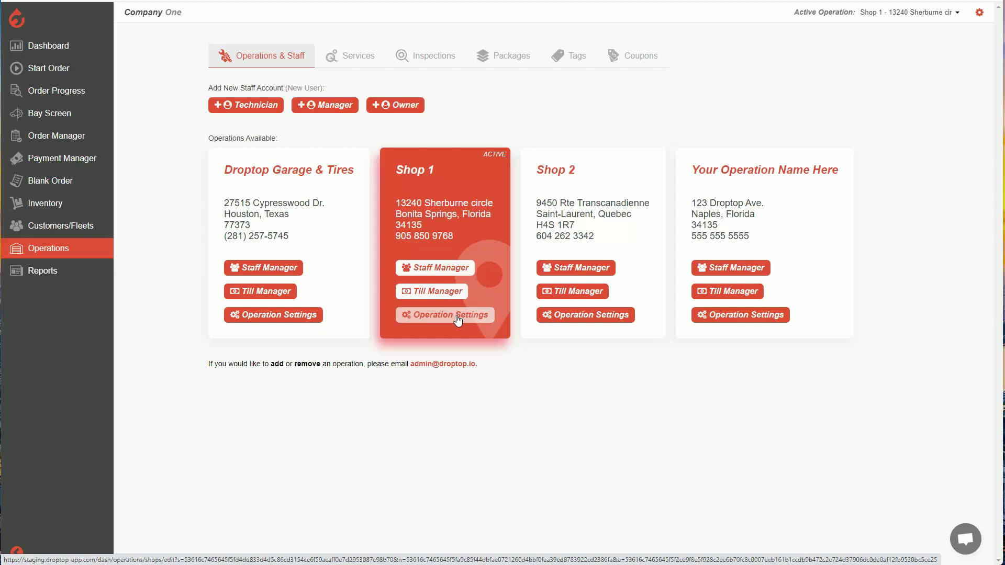
left_click(458, 320)
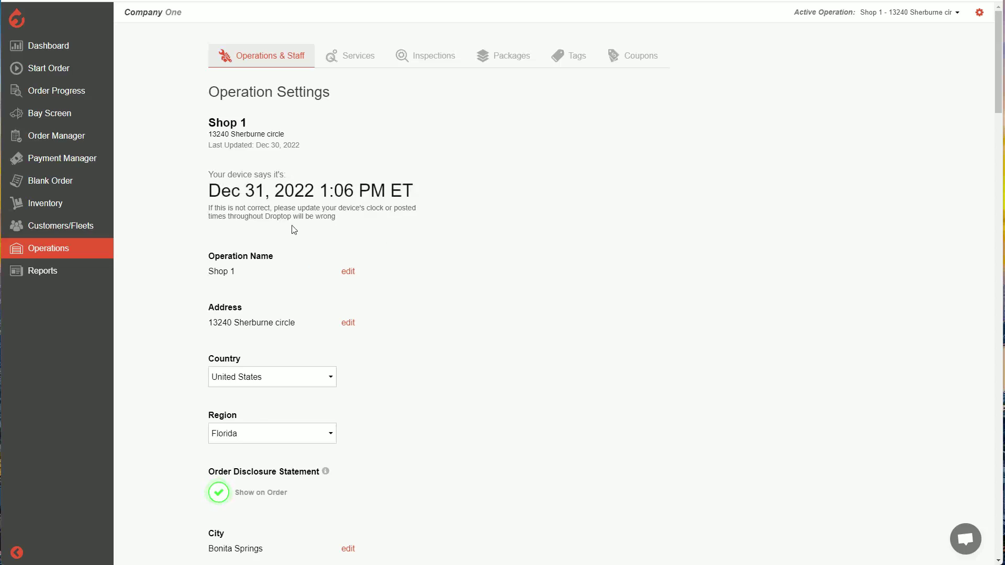
scroll(284, 229, "down", 1)
scroll(284, 228, "down", 2)
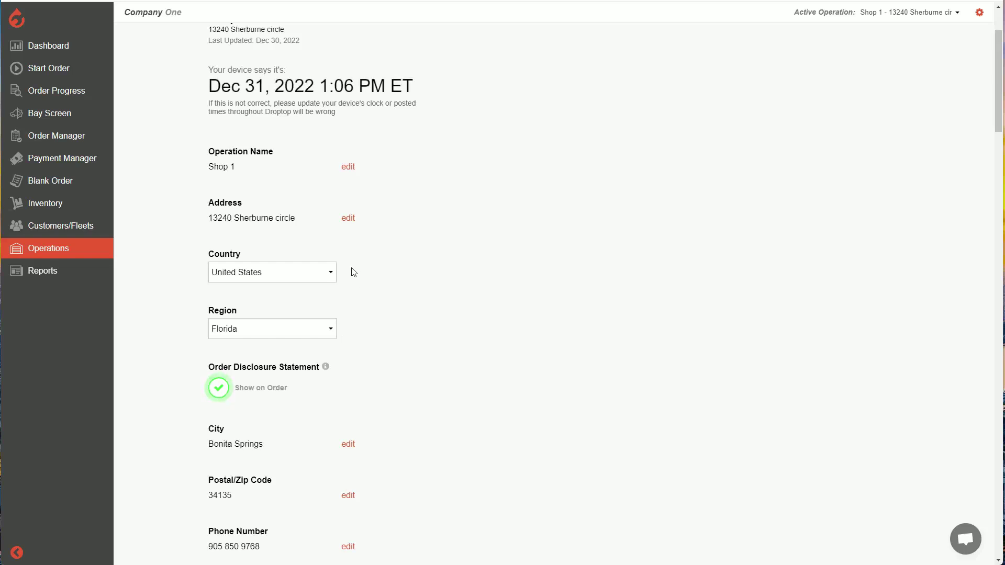
left_click(350, 219)
left_click(294, 218)
left_click(348, 220)
scroll(364, 253, "down", 4)
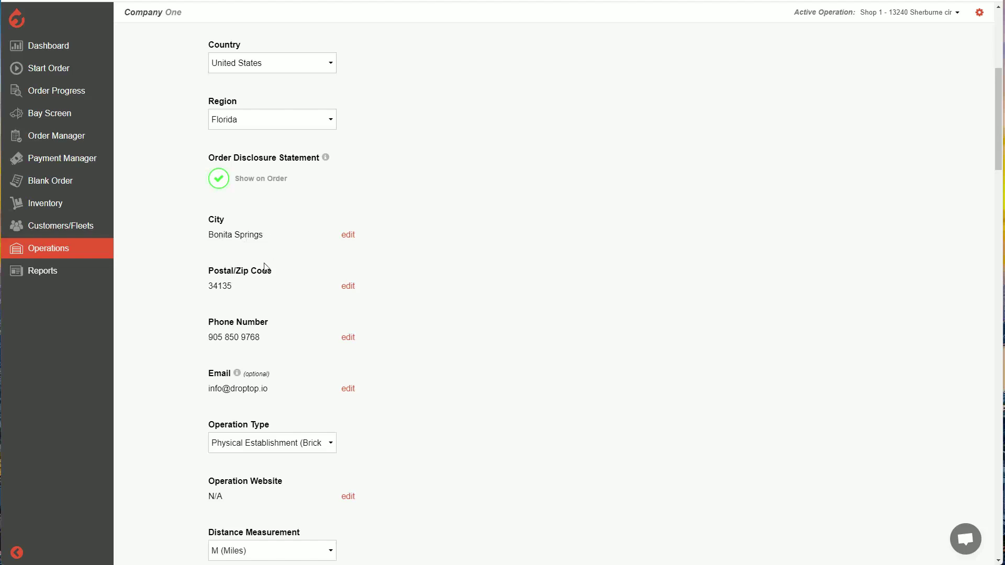
scroll(311, 272, "down", 1)
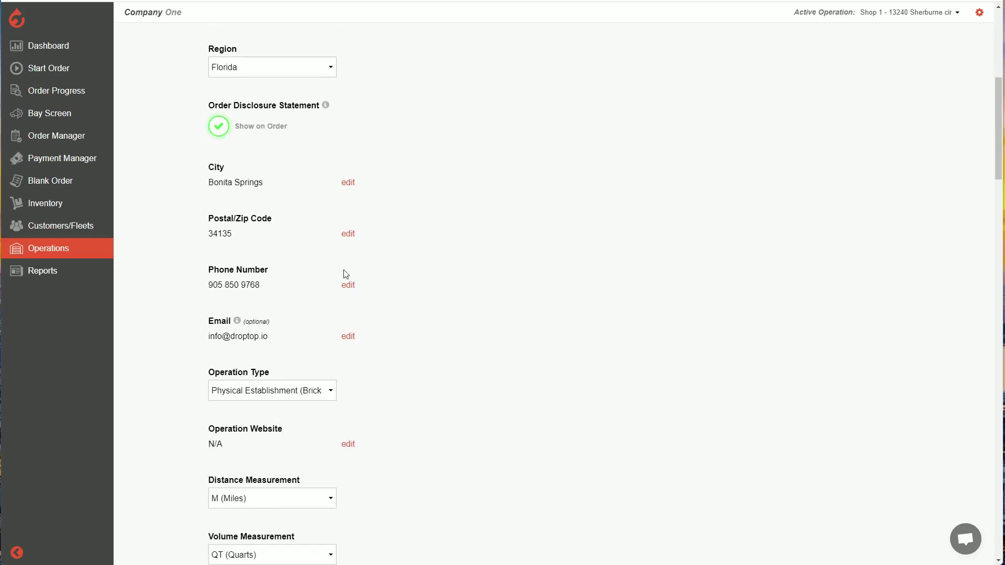
scroll(314, 283, "down", 1)
scroll(398, 274, "down", 1)
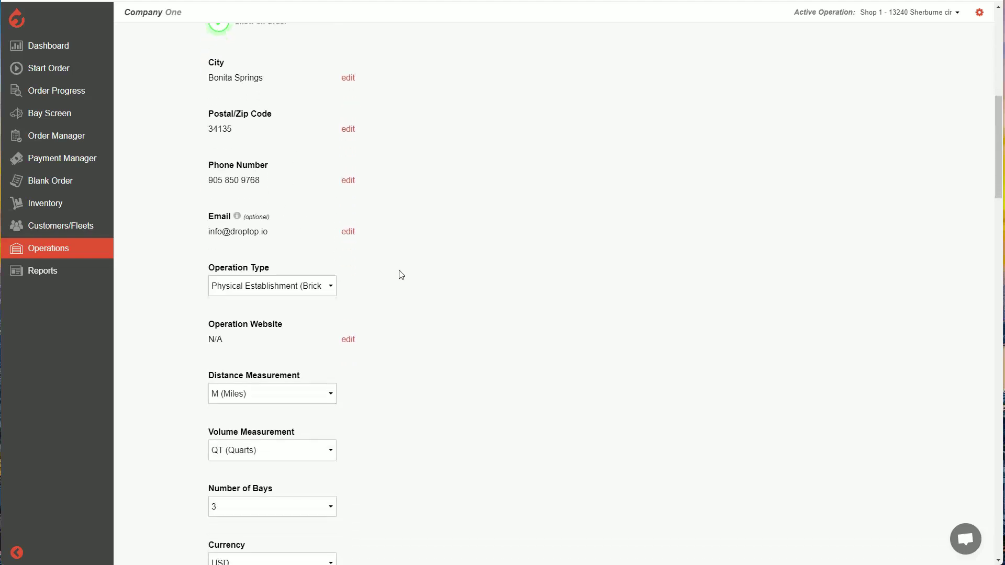
left_click(330, 292)
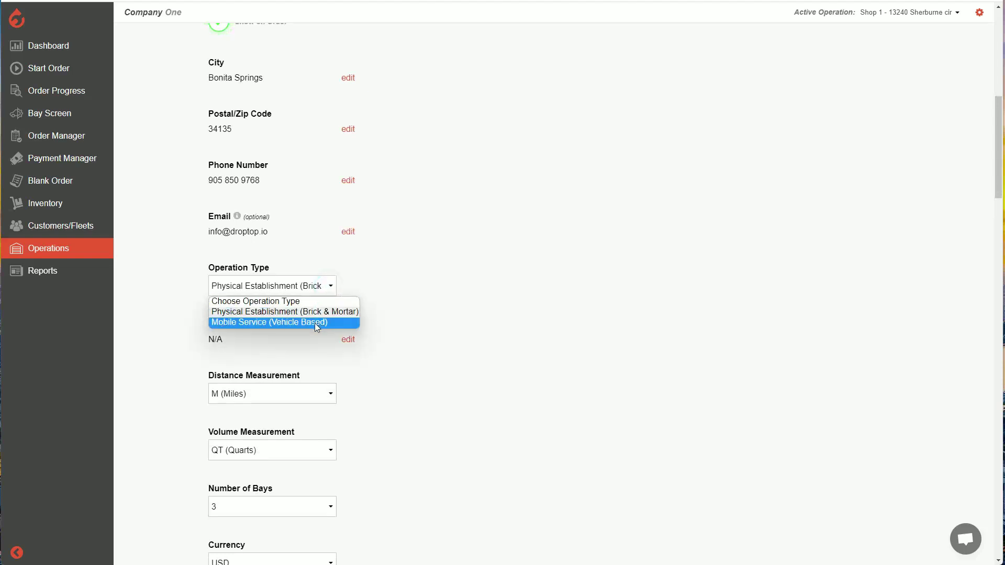
left_click(424, 309)
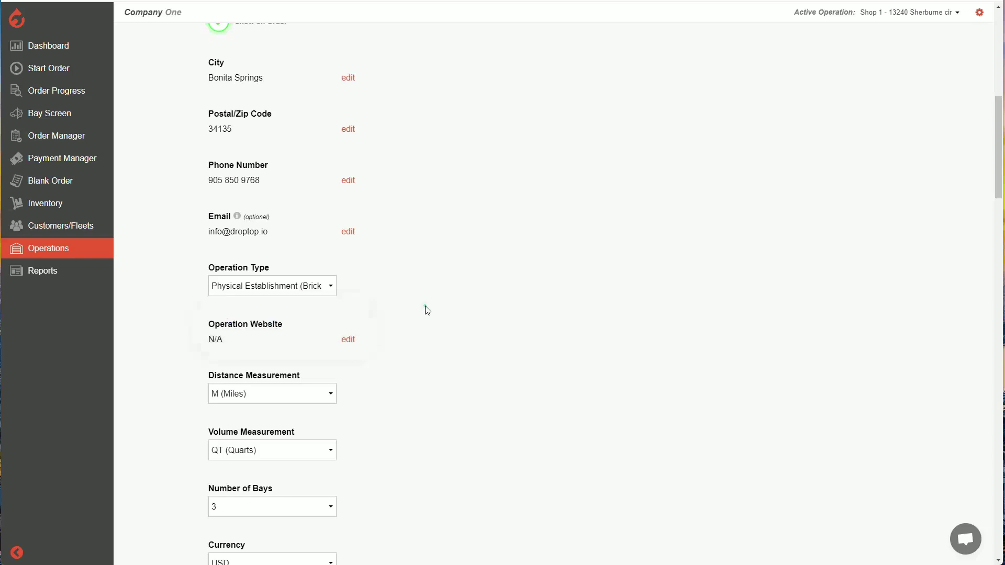
scroll(361, 292, "down", 1)
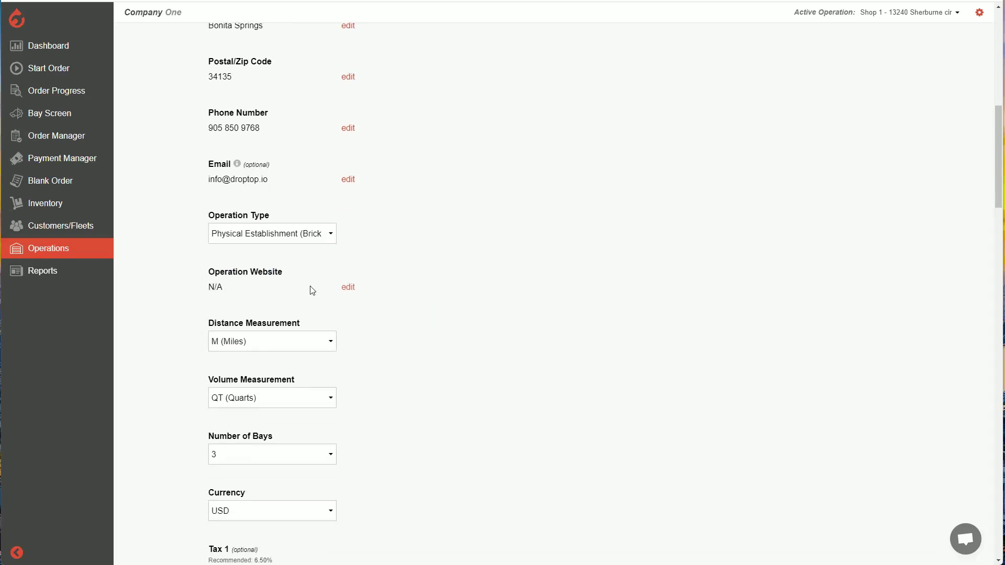
scroll(358, 298, "down", 2)
left_click(324, 238)
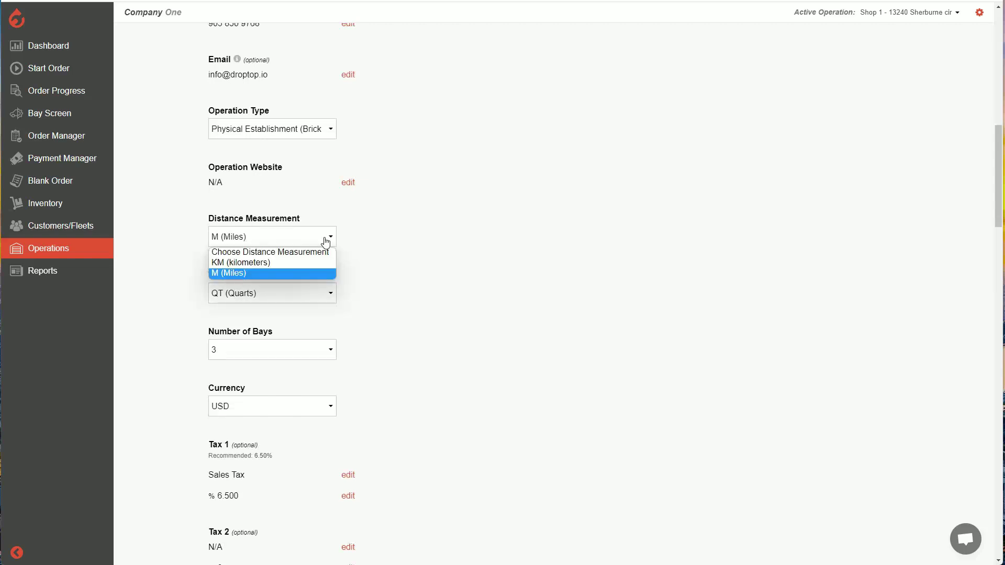
left_click(386, 268)
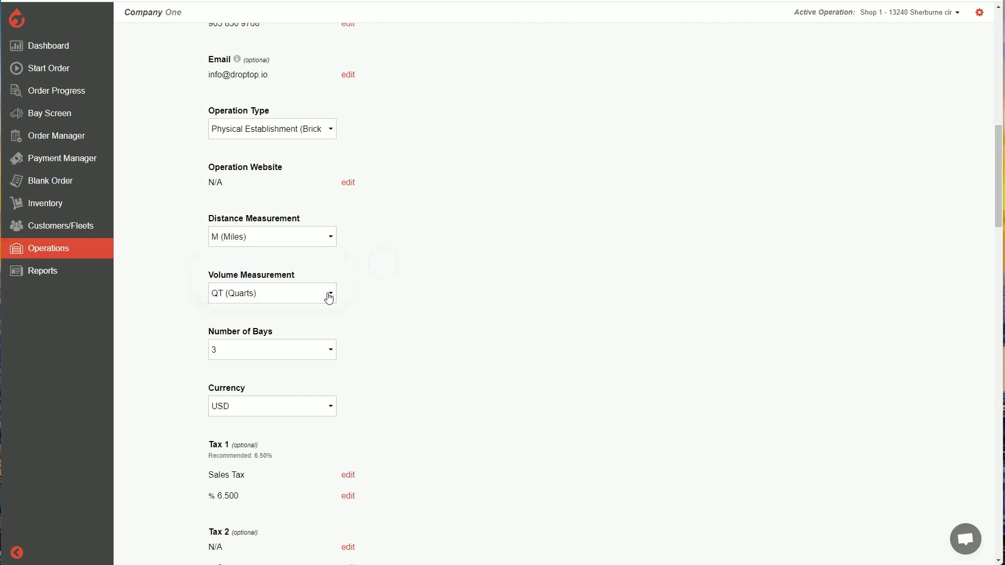
left_click(329, 294)
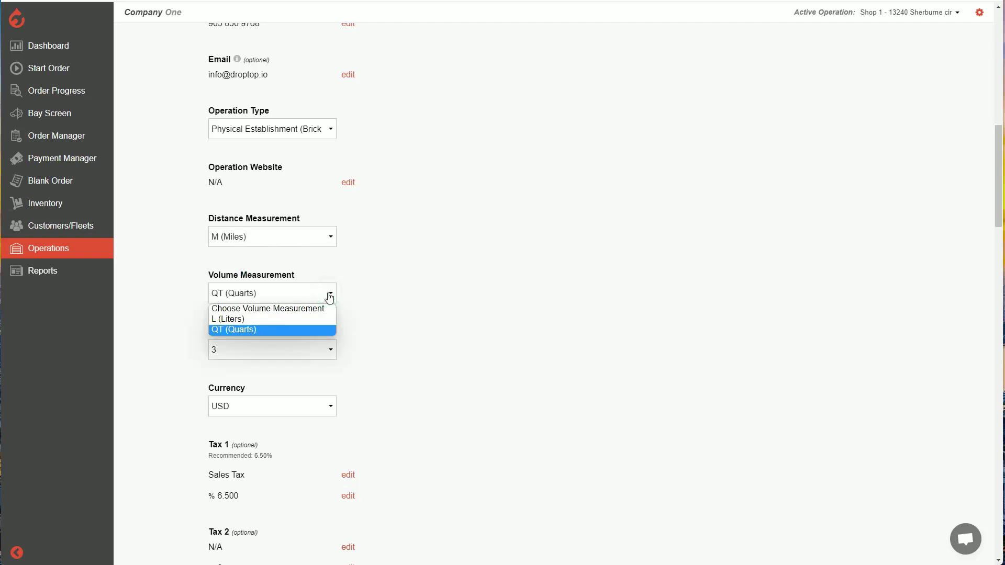
left_click(379, 284)
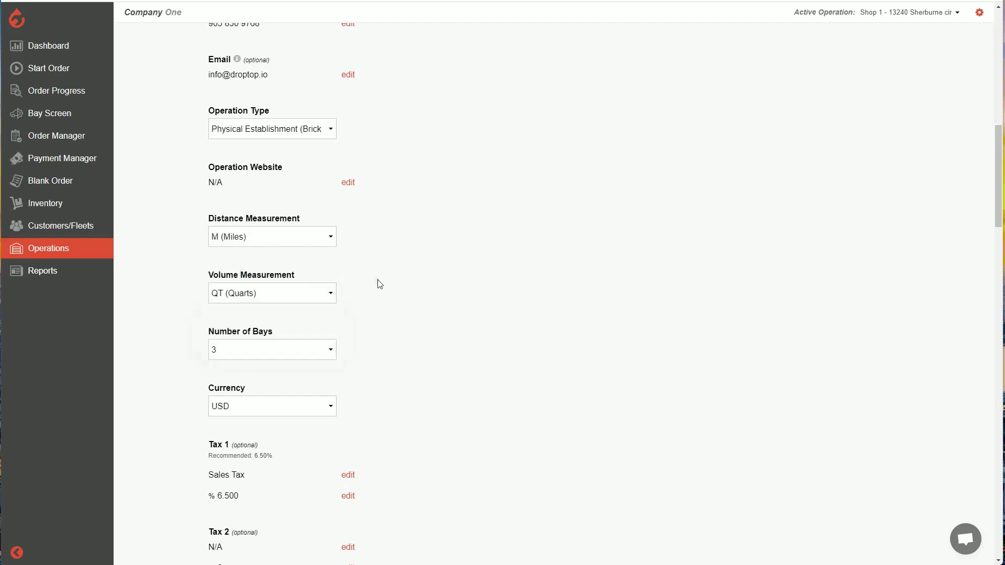
scroll(377, 267, "down", 1)
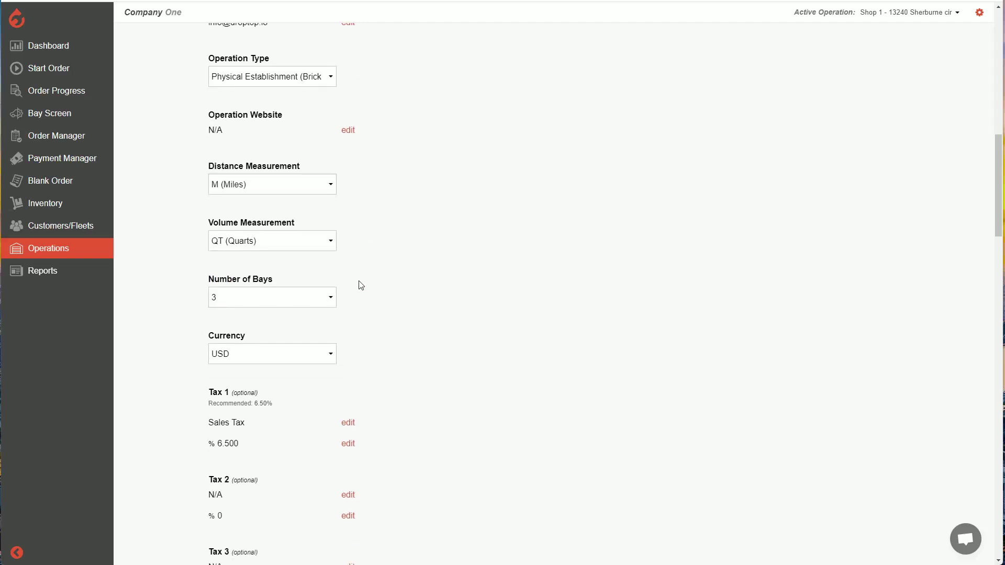
left_click(331, 298)
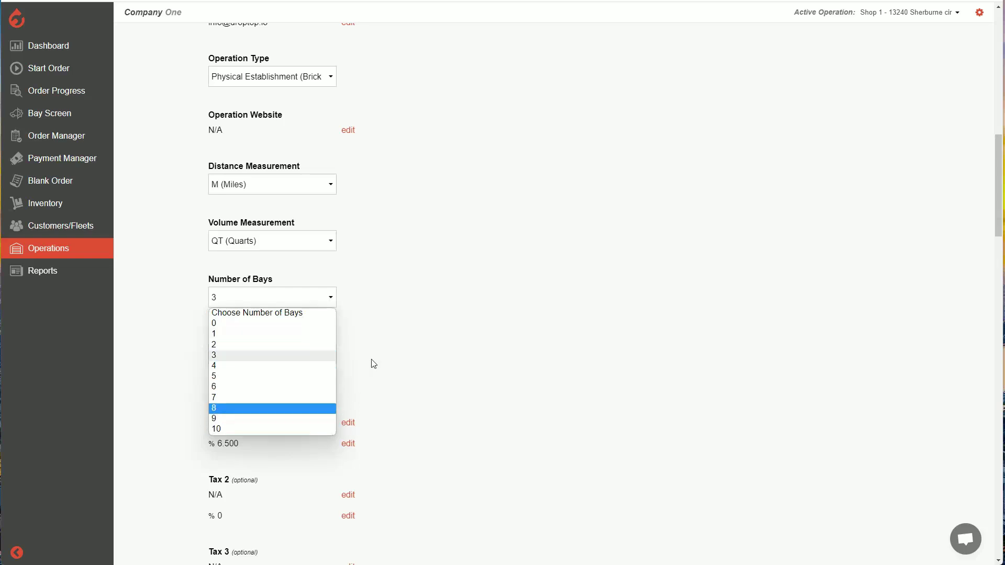
left_click(402, 299)
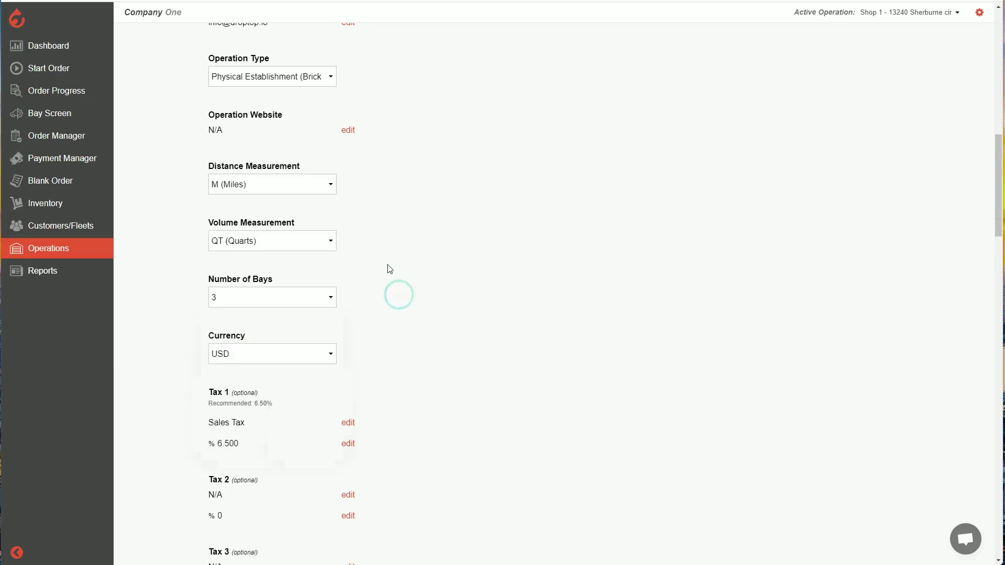
scroll(388, 272, "down", 2)
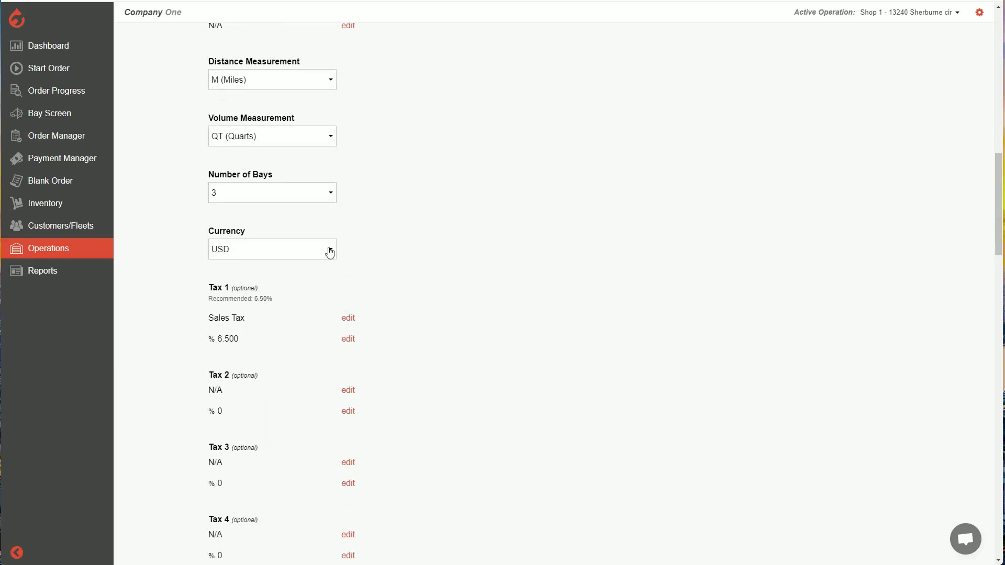
left_click(330, 252)
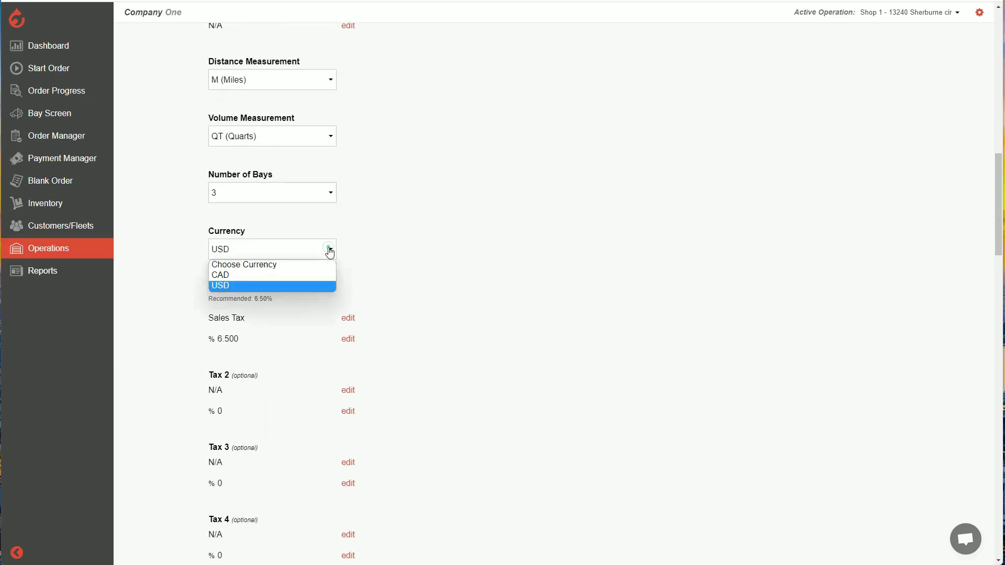
left_click(380, 243)
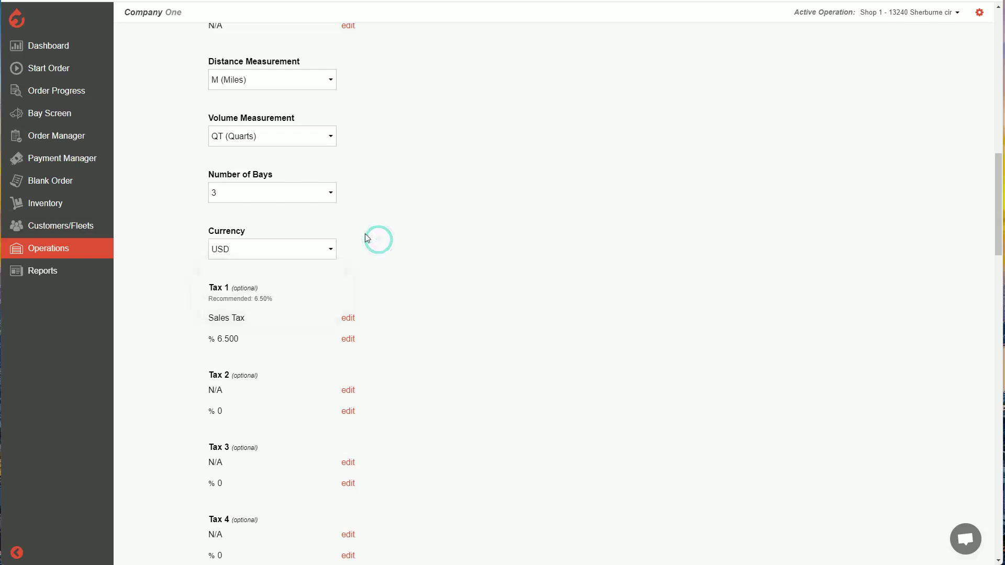
scroll(367, 235, "down", 2)
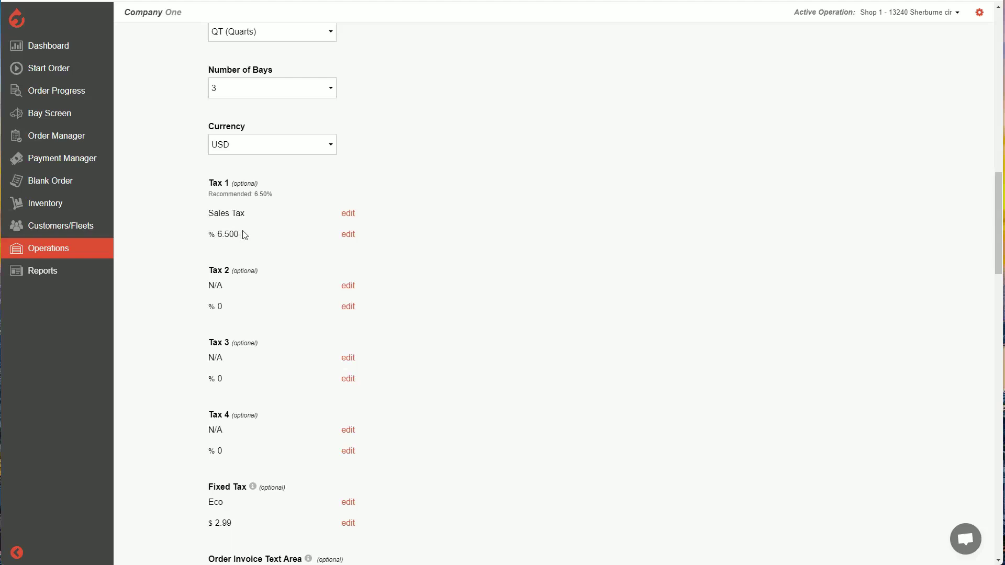
left_click(350, 214)
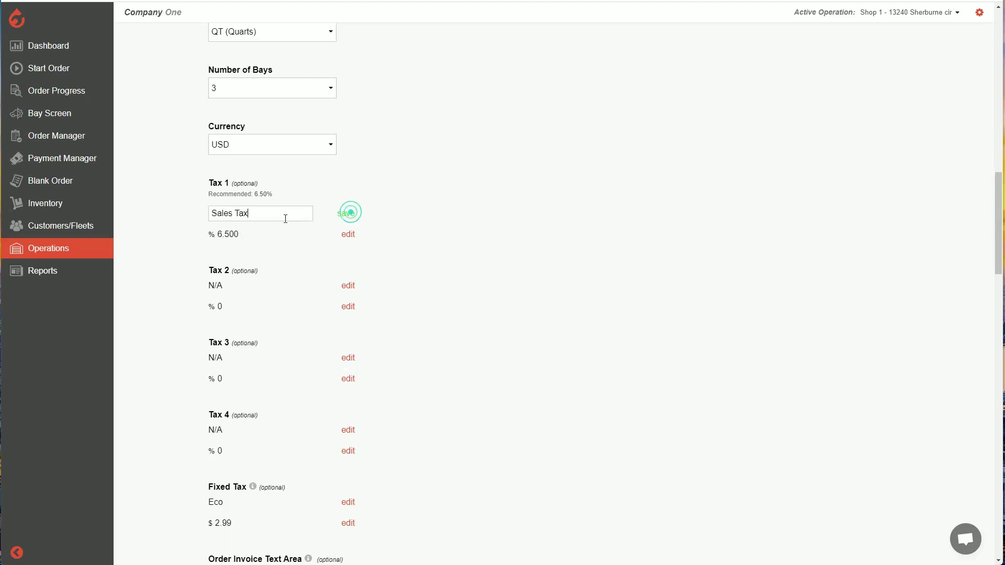
left_click(346, 214)
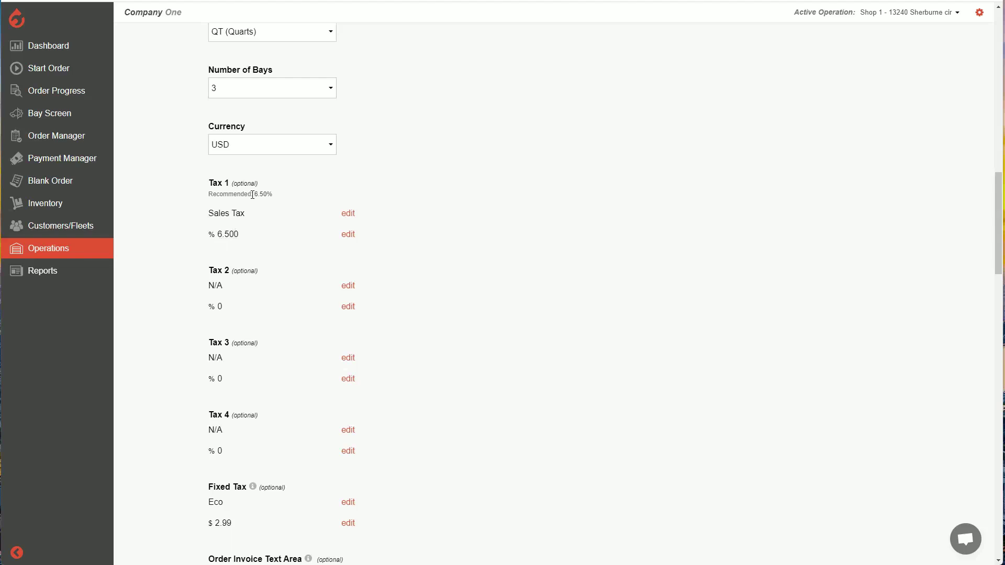
left_click_drag(253, 194, 273, 194)
left_click(255, 194)
scroll(280, 244, "down", 3)
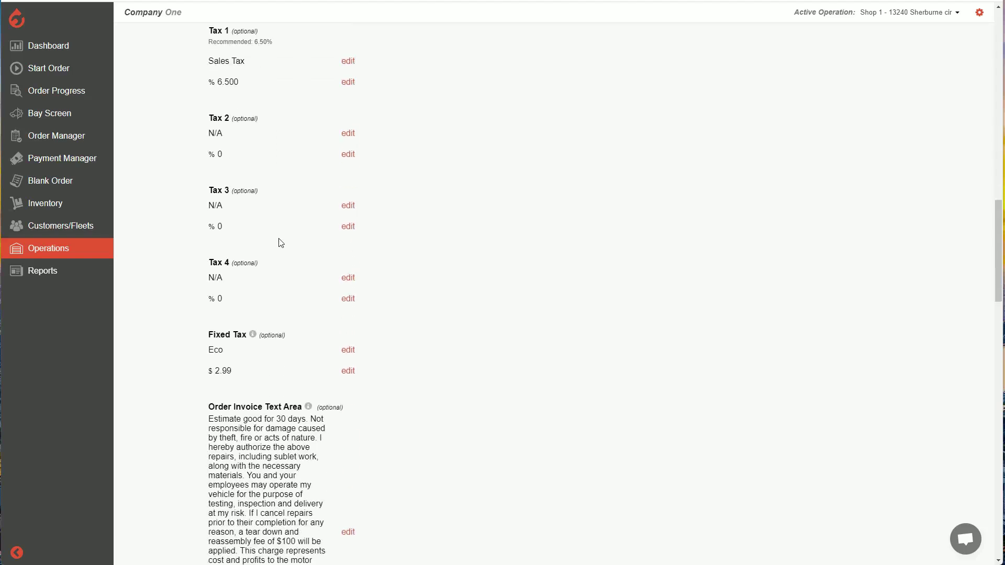
scroll(281, 242, "down", 5)
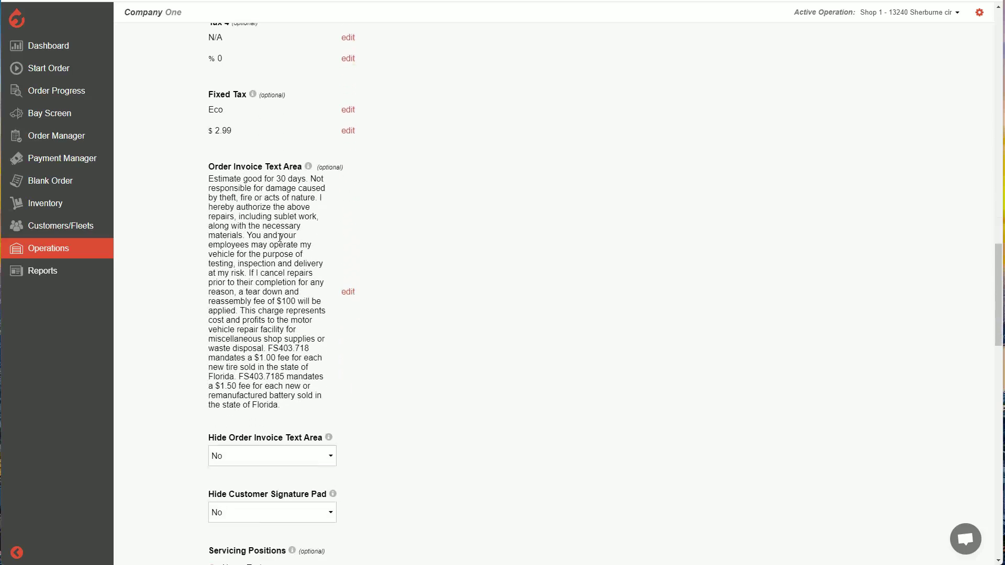
scroll(280, 238, "down", 1)
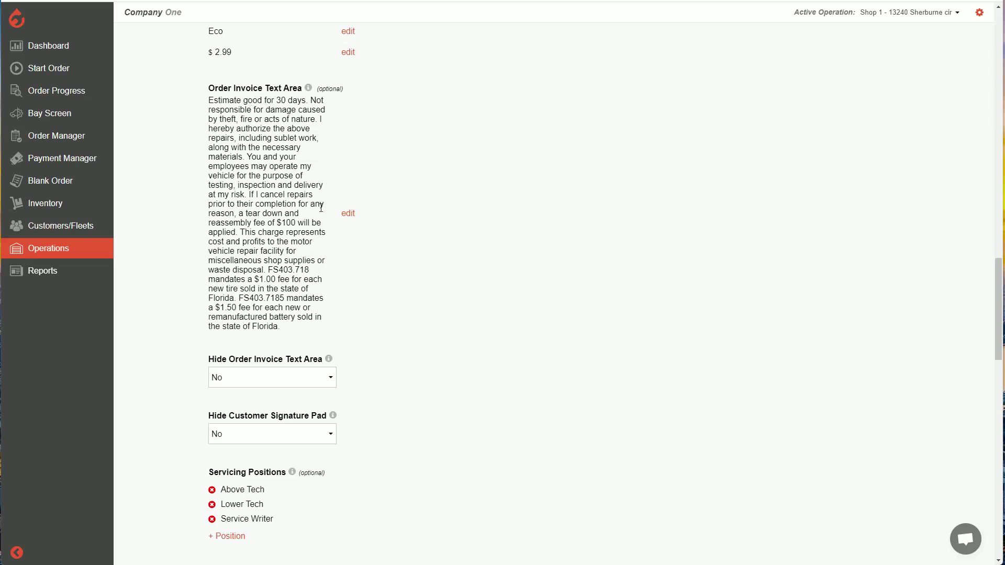
left_click(351, 215)
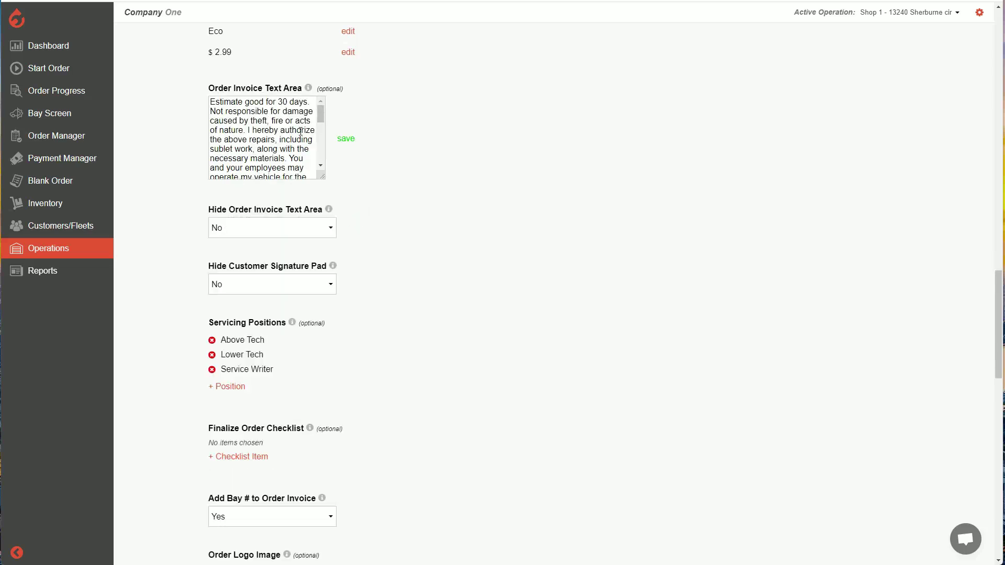
left_click_drag(324, 177, 349, 358)
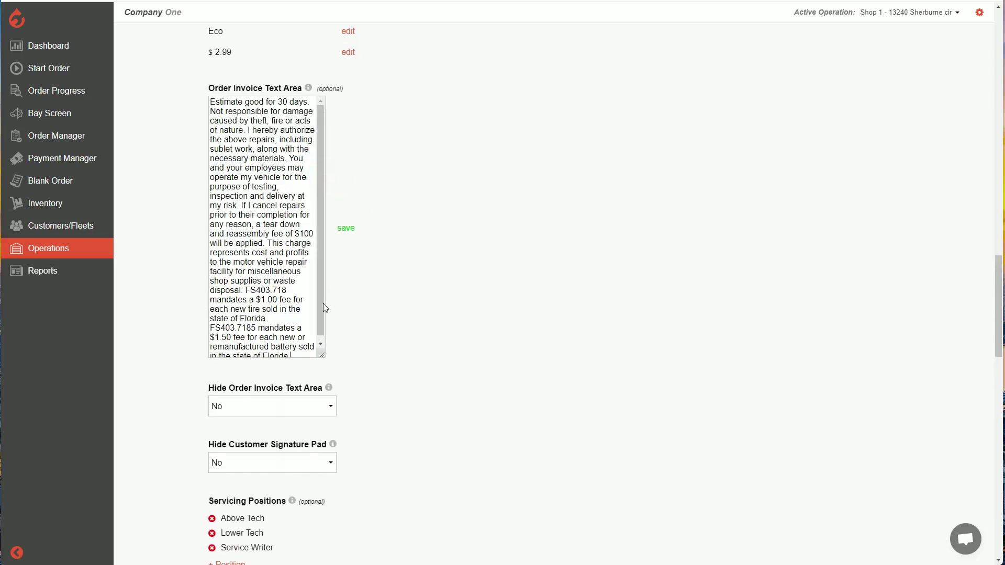
left_click(353, 231)
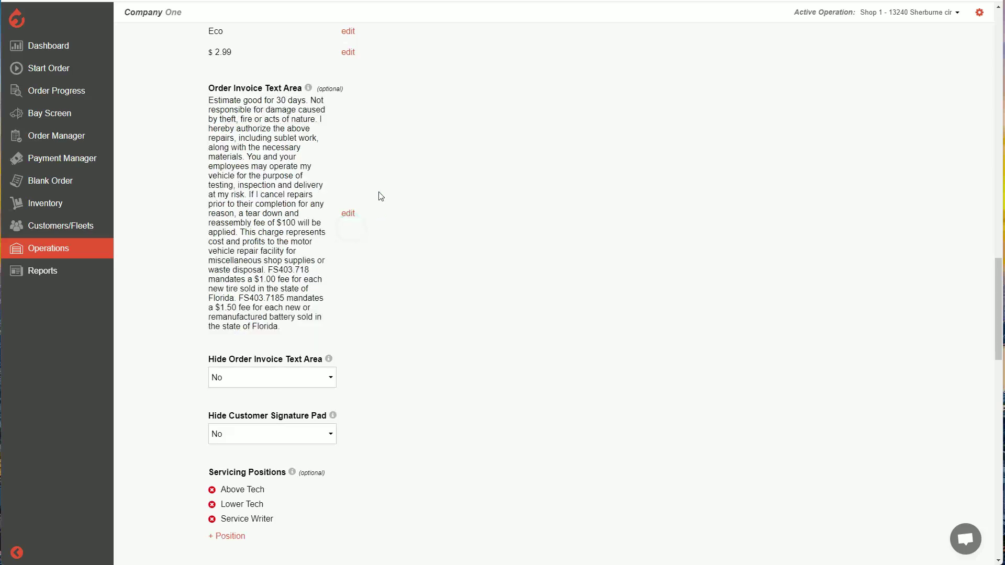
scroll(381, 199, "down", 2)
scroll(380, 196, "down", 2)
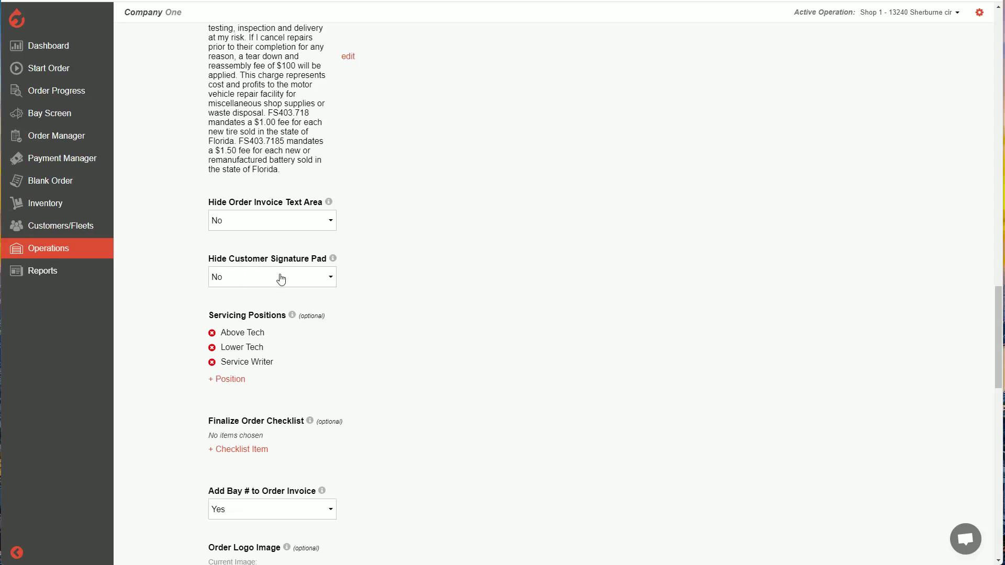
scroll(362, 209, "down", 2)
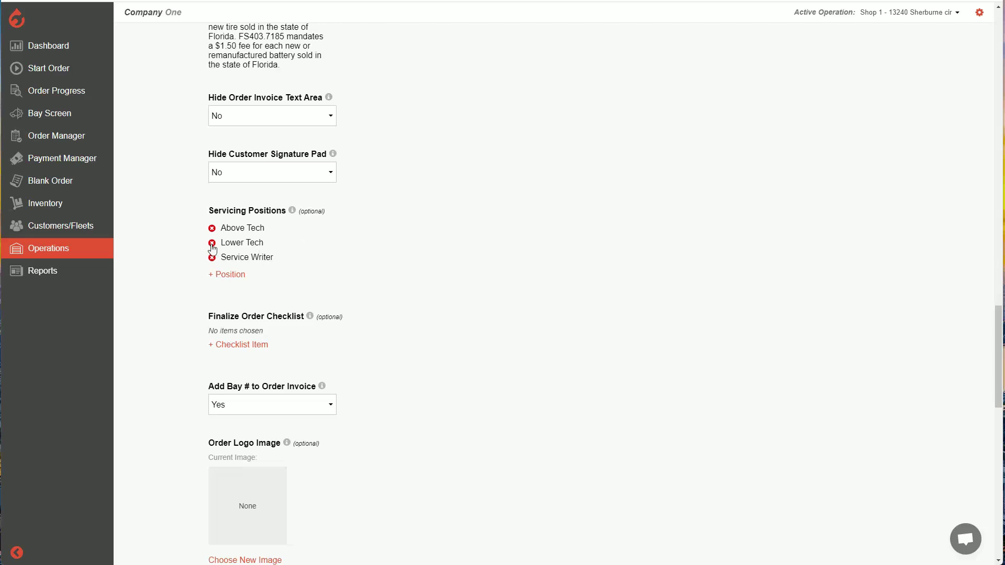
left_click(230, 274)
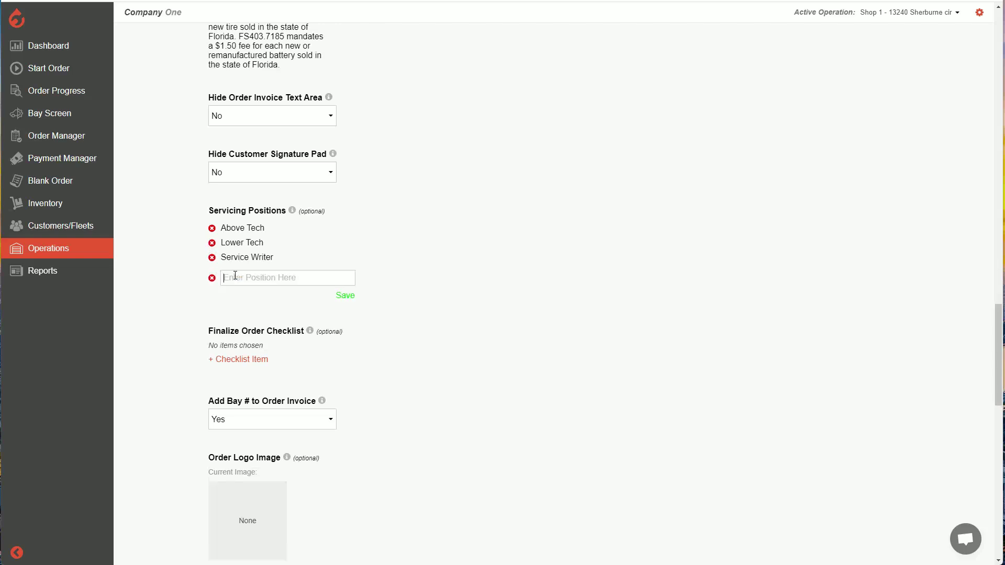
left_click(258, 279)
type("dsfgdfsg")
left_click(348, 296)
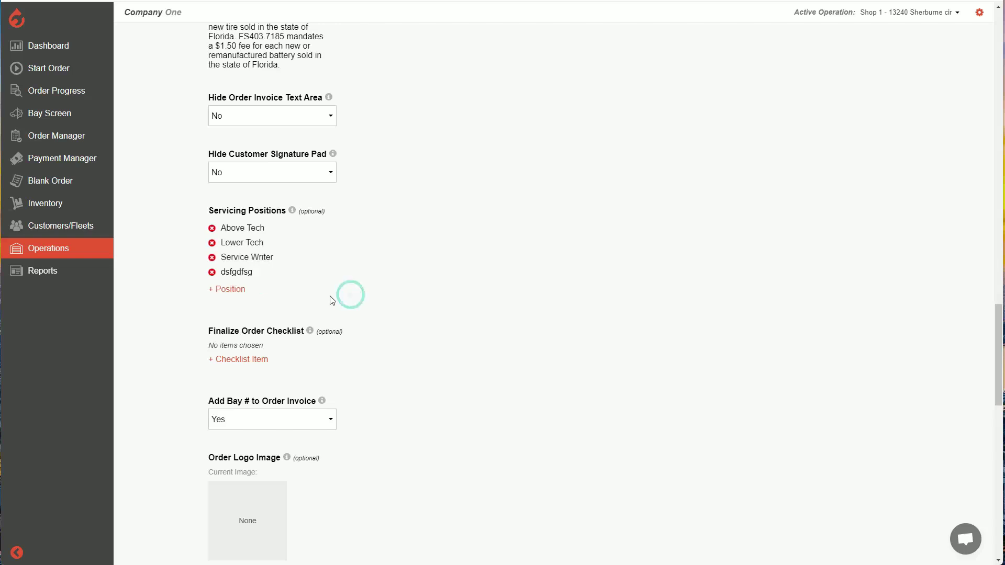
left_click(212, 272)
scroll(339, 251, "down", 3)
scroll(339, 247, "down", 2)
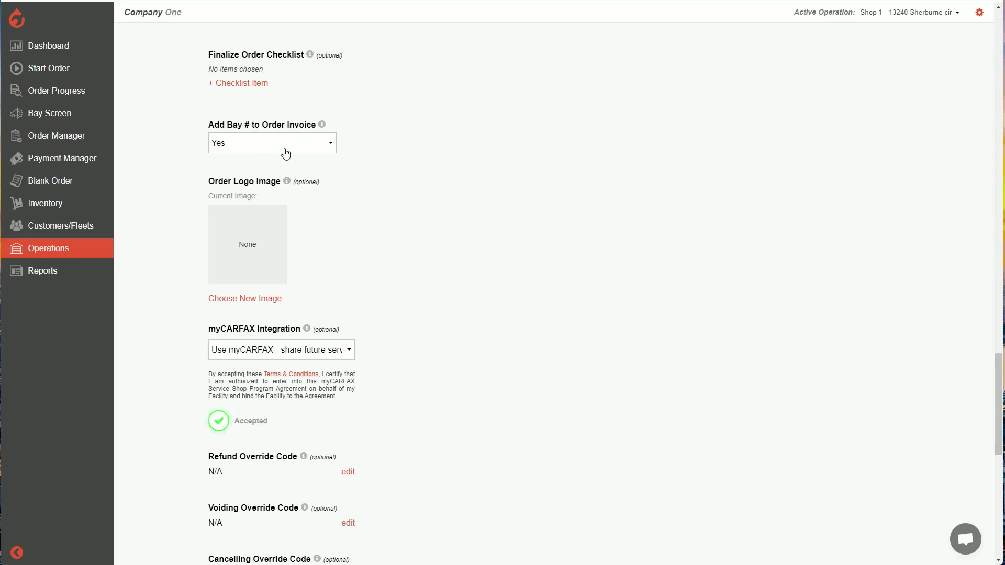
scroll(323, 198, "down", 1)
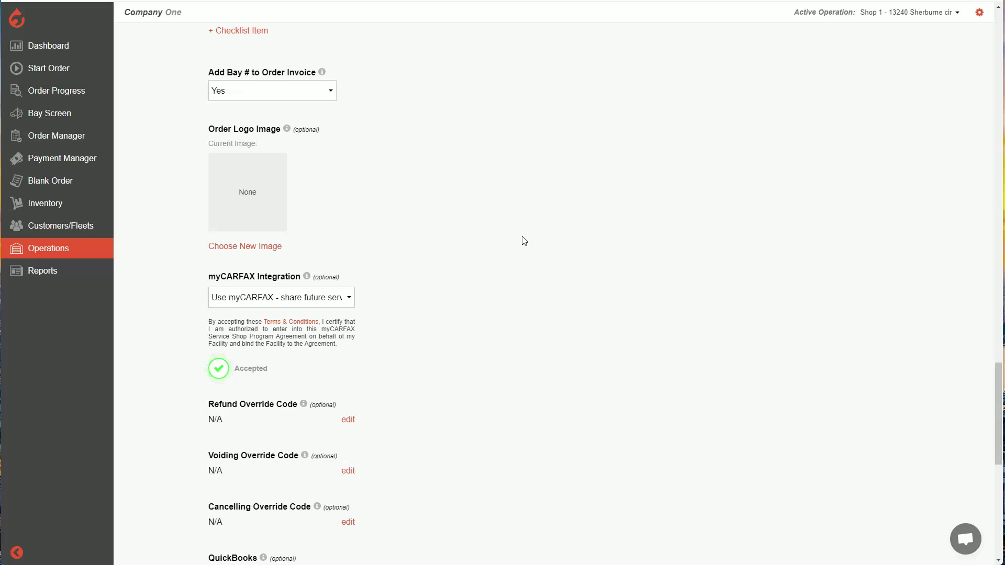
scroll(491, 241, "down", 1)
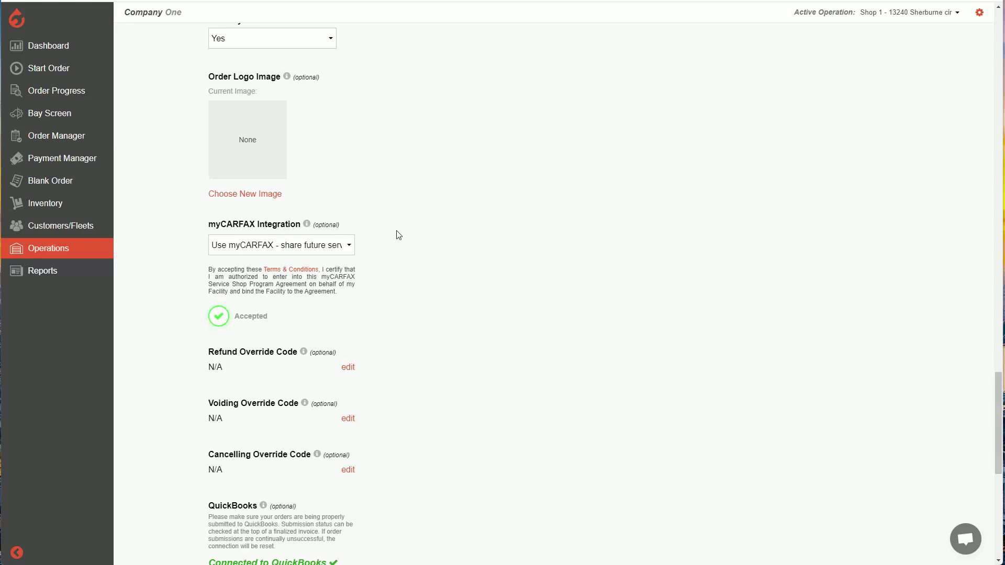
left_click(322, 250)
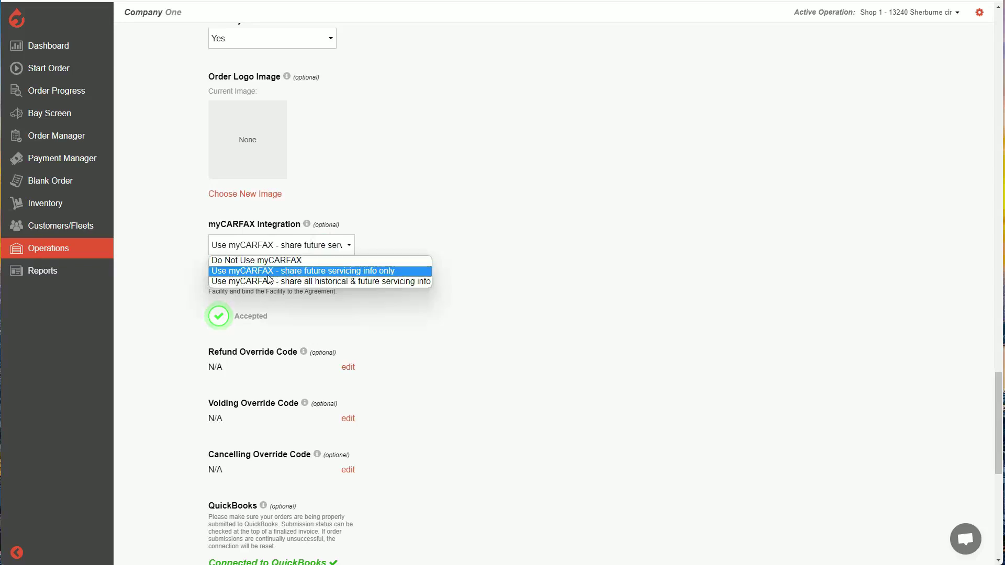
left_click(300, 273)
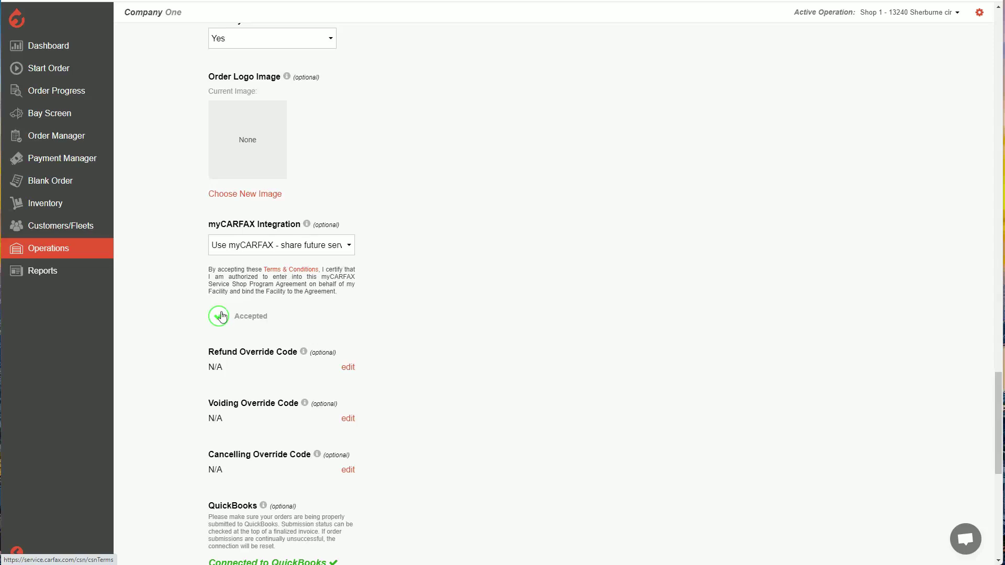
scroll(579, 257, "up", 1)
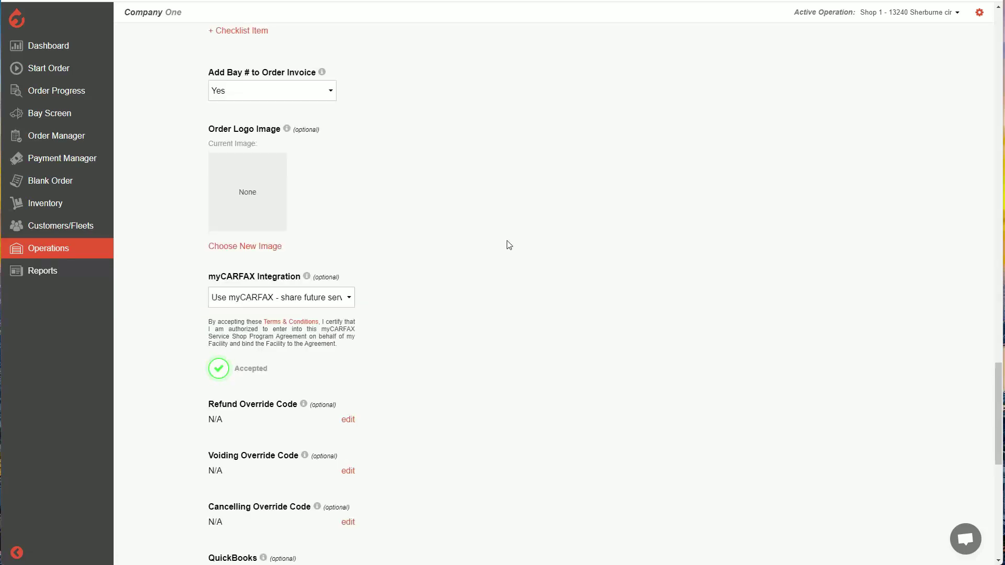
scroll(509, 246, "down", 1)
scroll(508, 245, "down", 2)
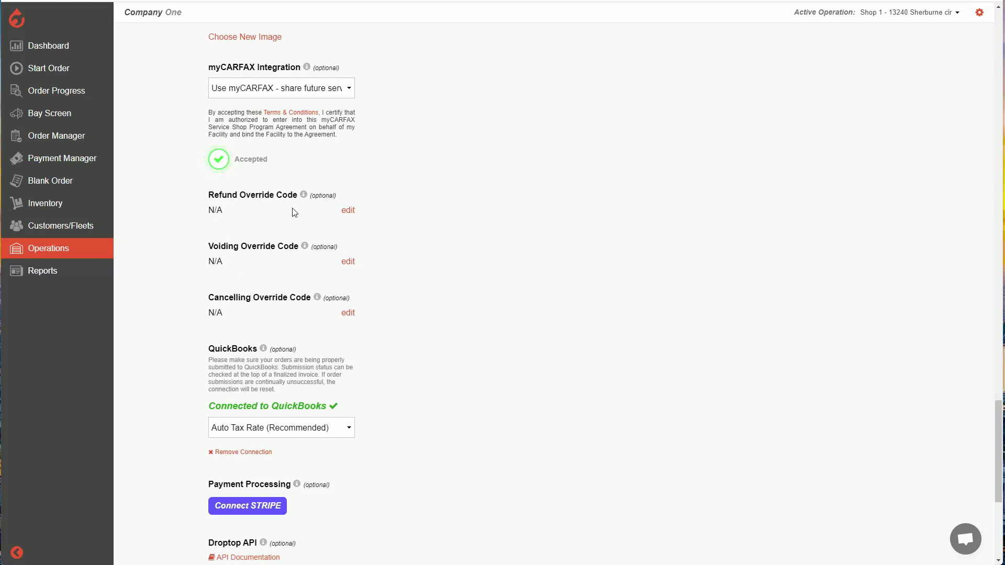
left_click(349, 210)
left_click(253, 209)
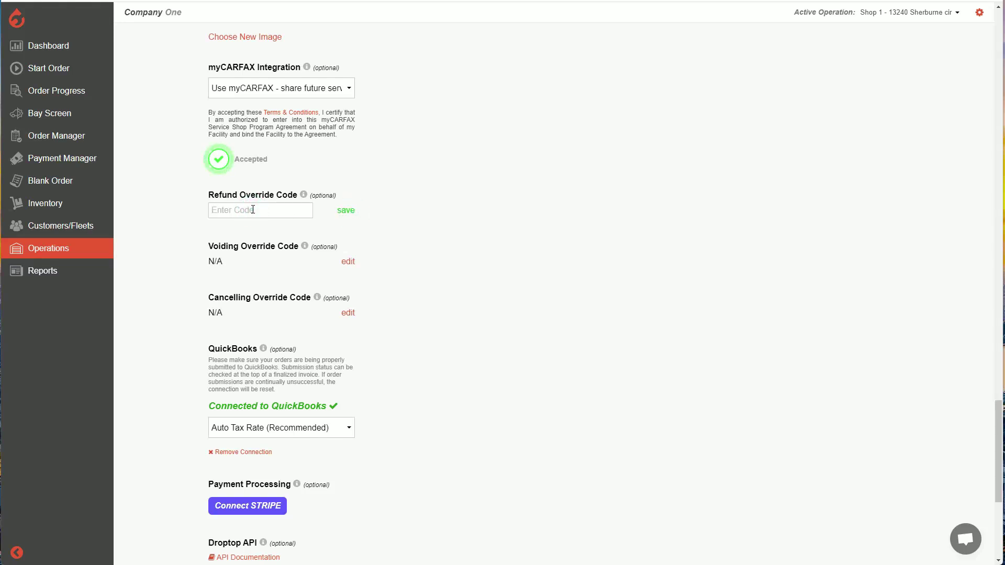
type("202")
left_click(347, 211)
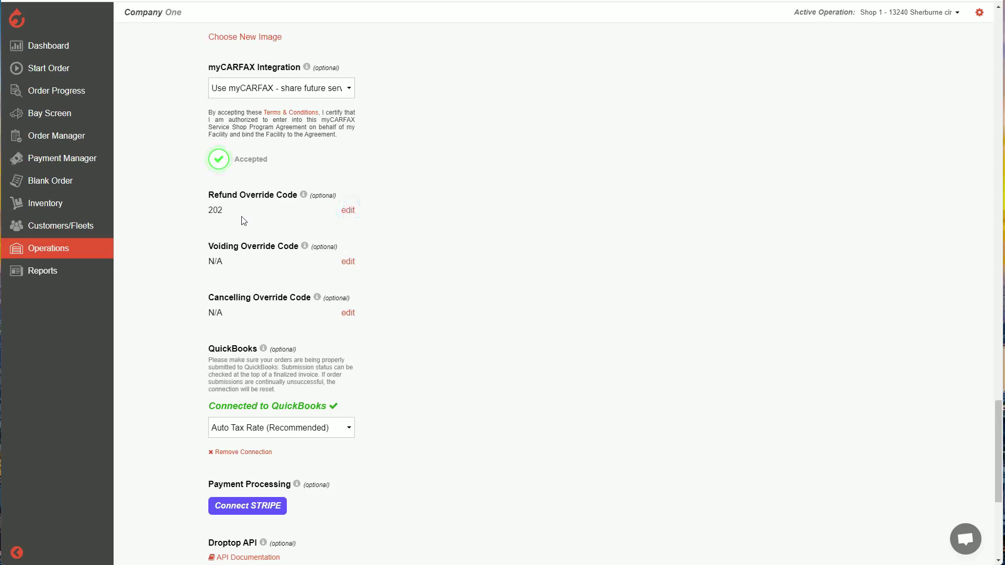
left_click(210, 210)
double_click(211, 210)
left_click(234, 212)
left_click(353, 215)
left_click_drag(253, 211, 179, 214)
key("BackSpace")
left_click(347, 212)
scroll(368, 256, "down", 4)
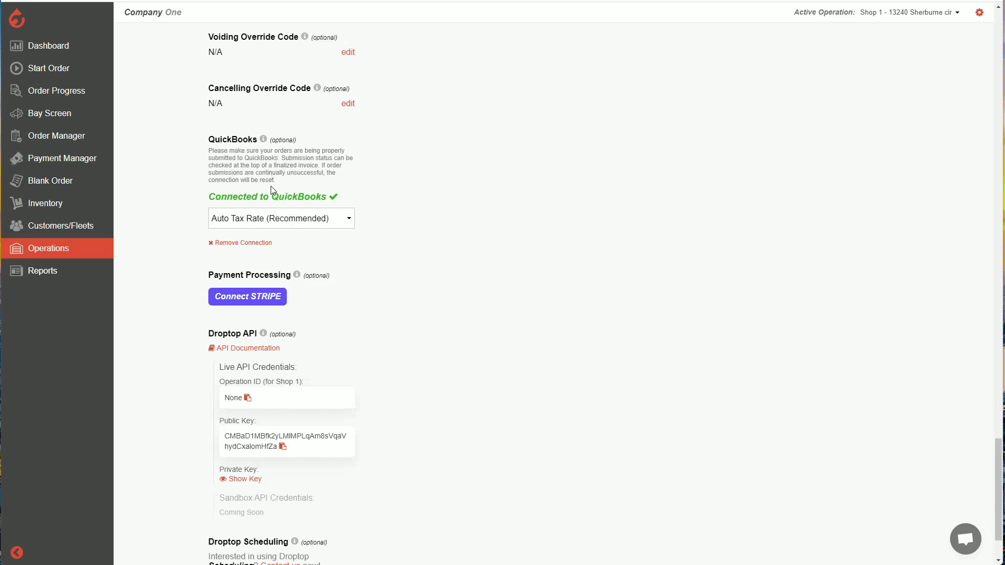
scroll(263, 171, "down", 2)
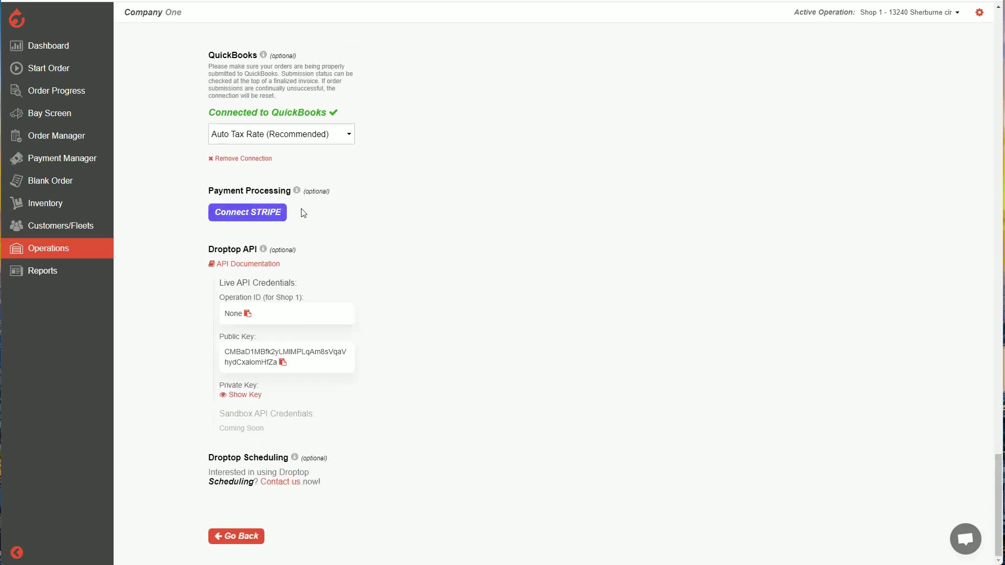